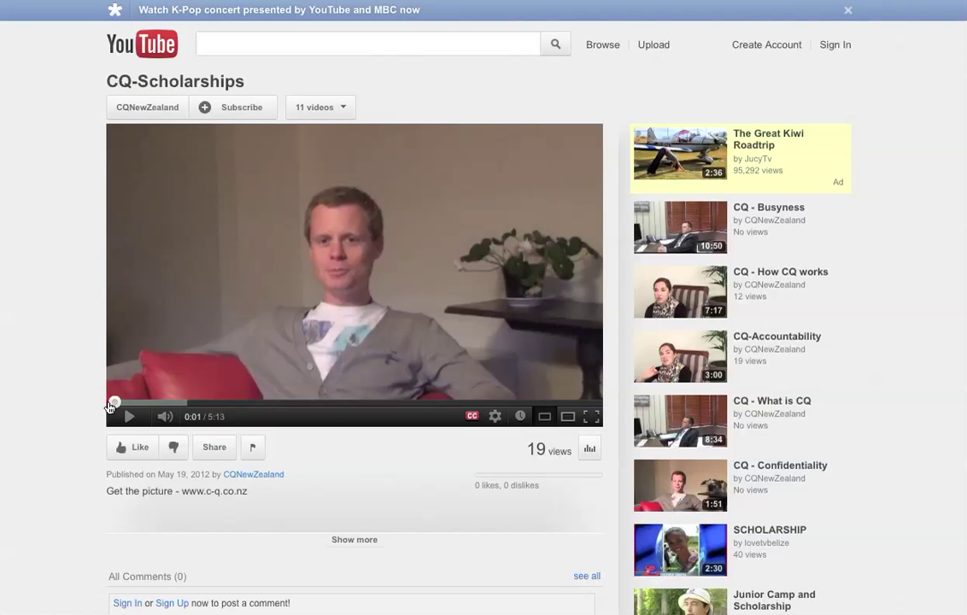
Play the CQ-Scholarships video briefly, pause it at 0:03, and bring up its sharing options.
click(129, 416)
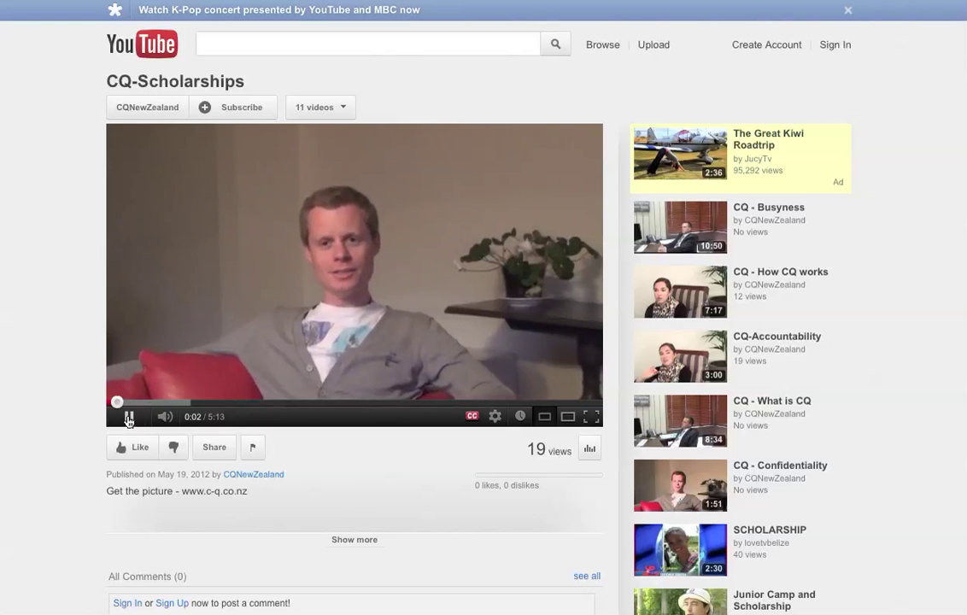
click(129, 416)
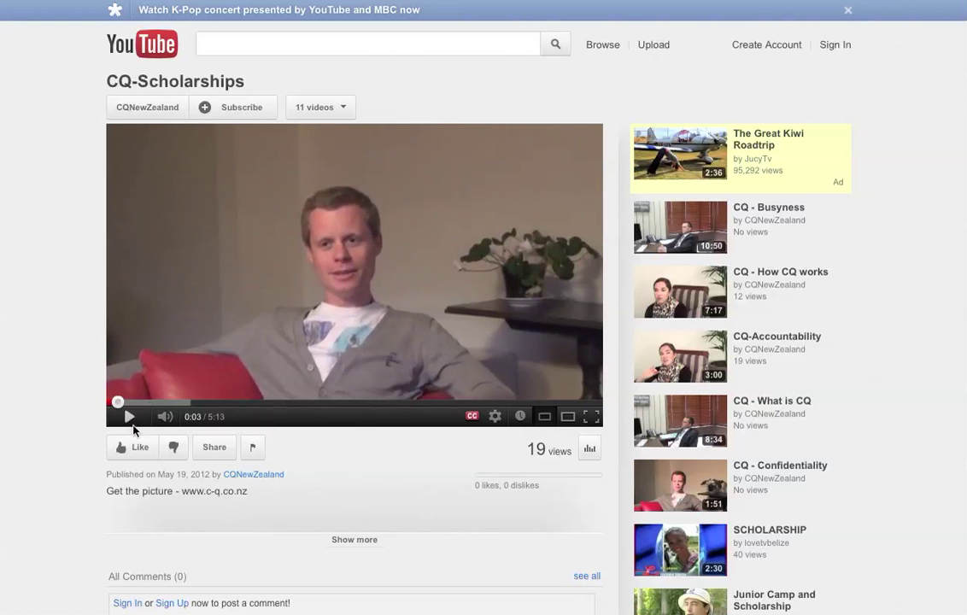
click(215, 449)
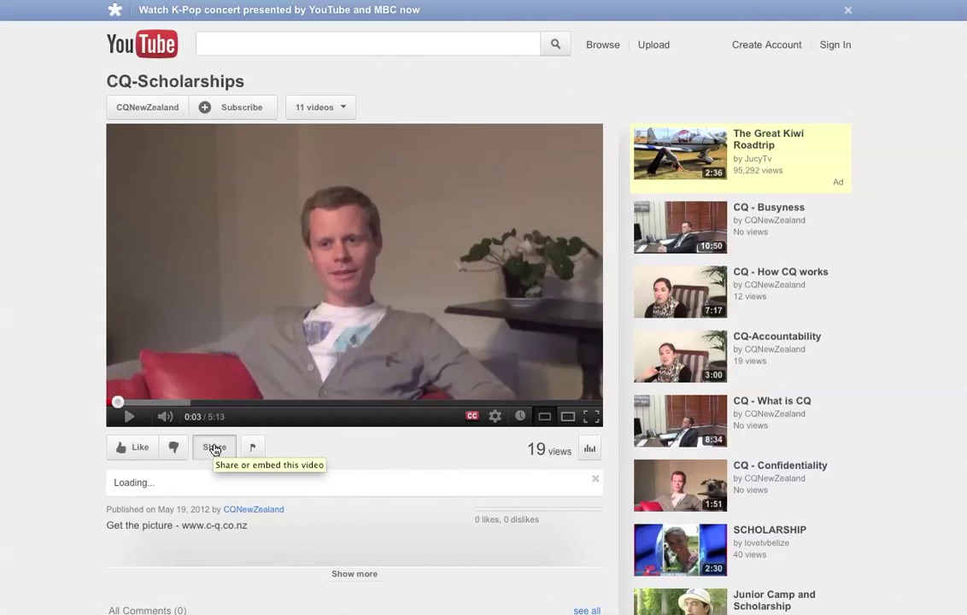
Show the video's old-format embed code and copy it to the clipboard.
scroll(214, 450, down, 2)
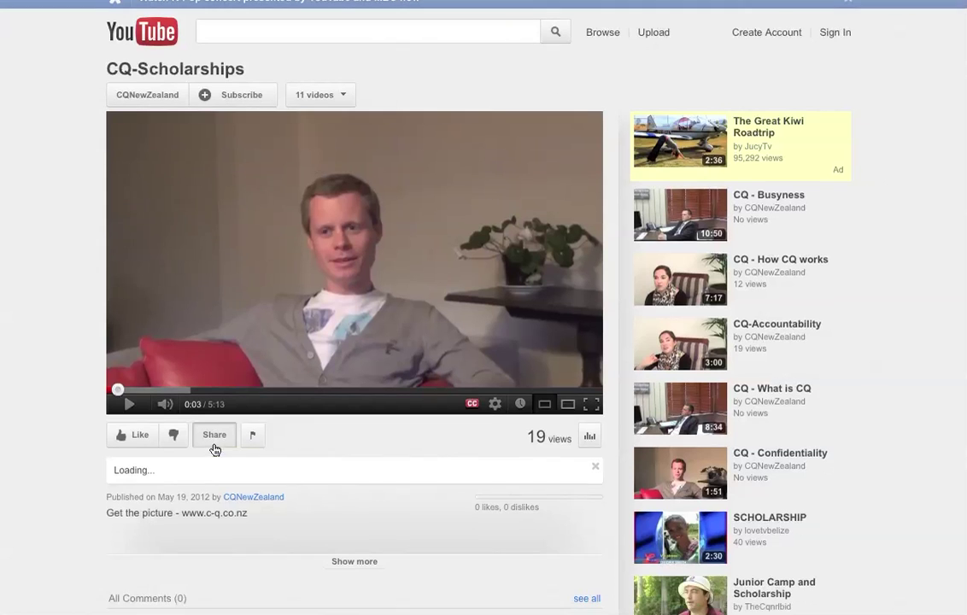
scroll(215, 450, down, 2)
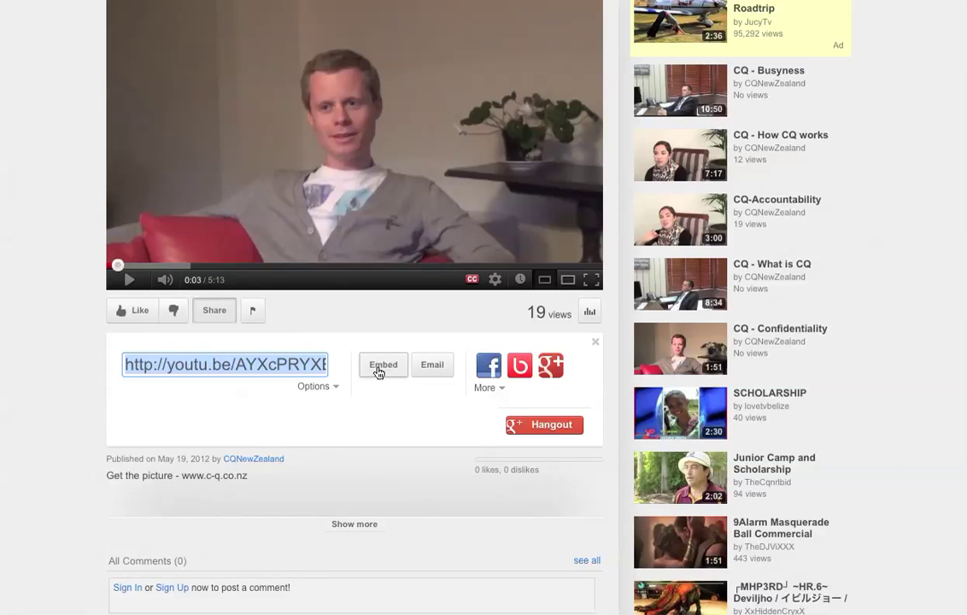
click(380, 368)
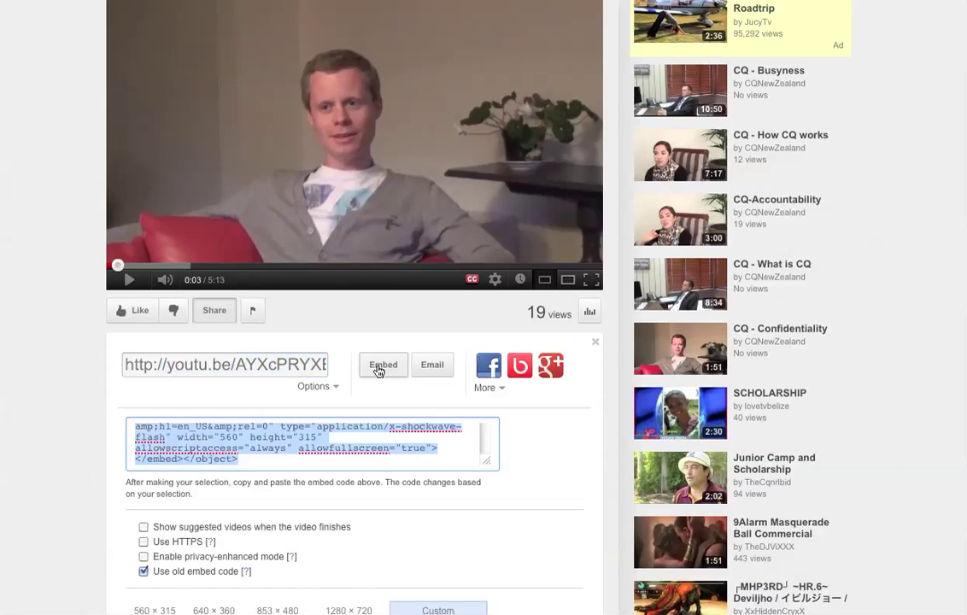
scroll(384, 397, down, 1)
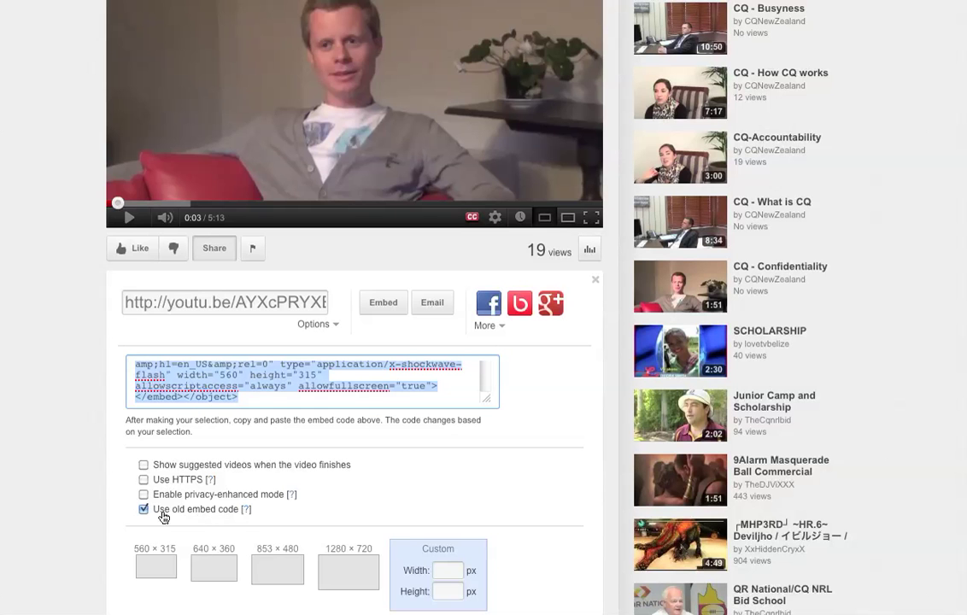
right_click(244, 381)
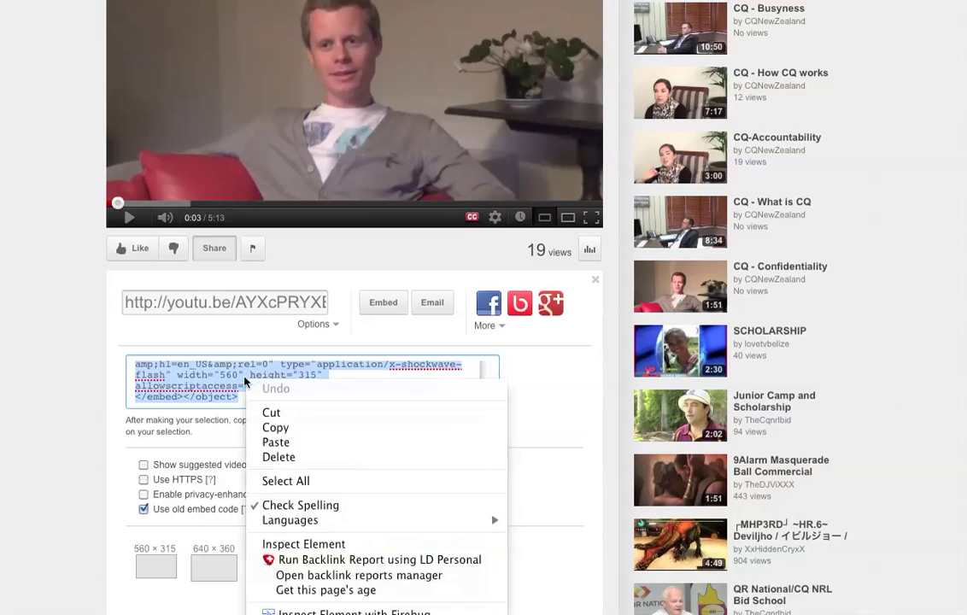
click(275, 427)
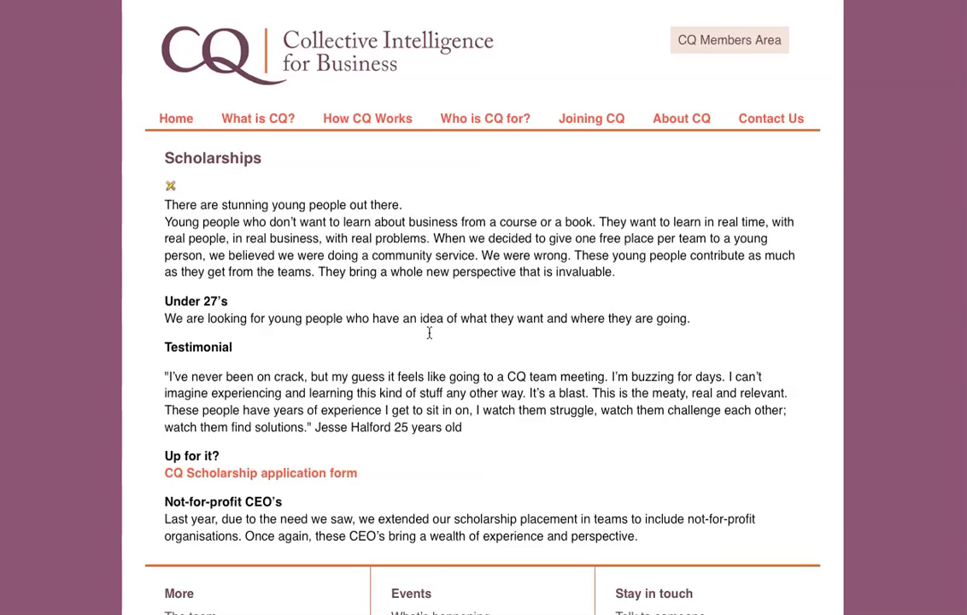
Open the CQ Scholarships page in the e107 editor.
click(170, 188)
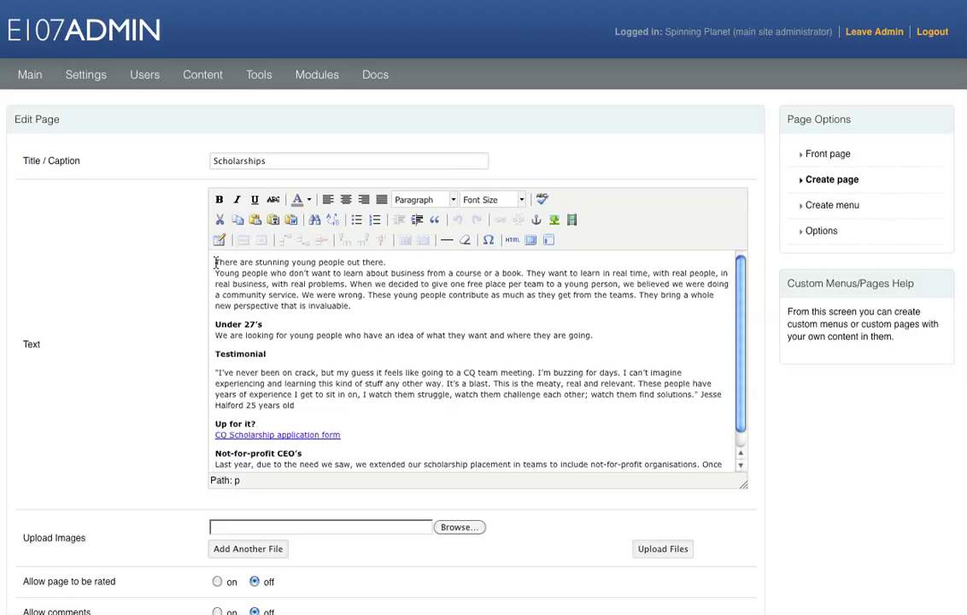
Place the cursor before 'There are stunning young people out there.' in the Text editor.
click(216, 262)
Paste the copied 560×315 YouTube embed code into the embedded media Source box.
click(572, 220)
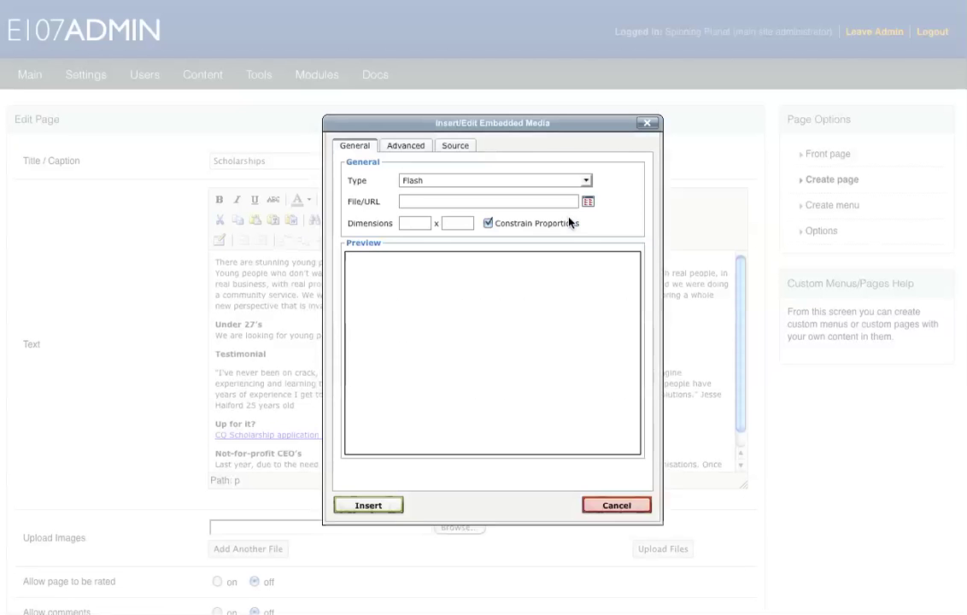
click(462, 146)
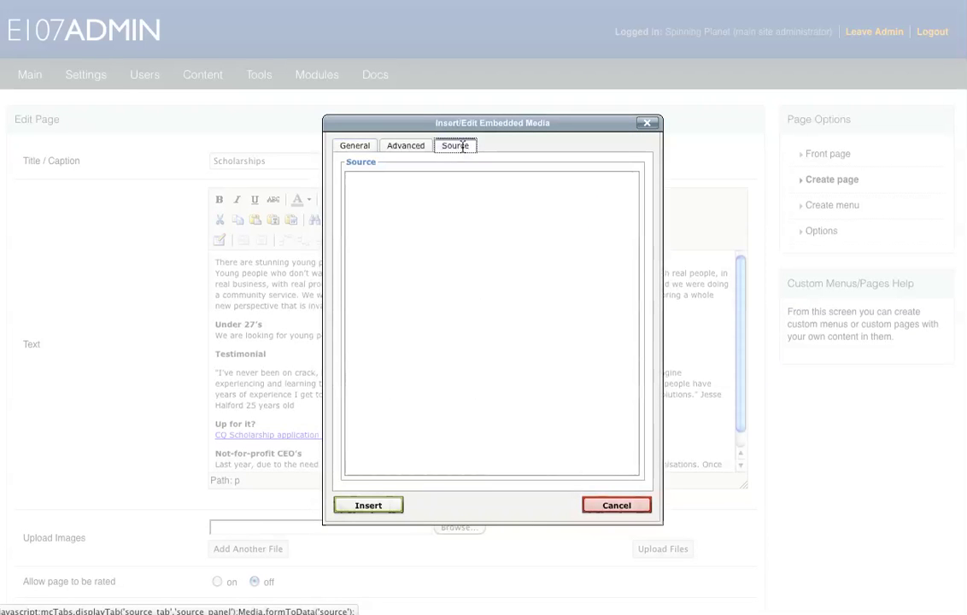
click(409, 227)
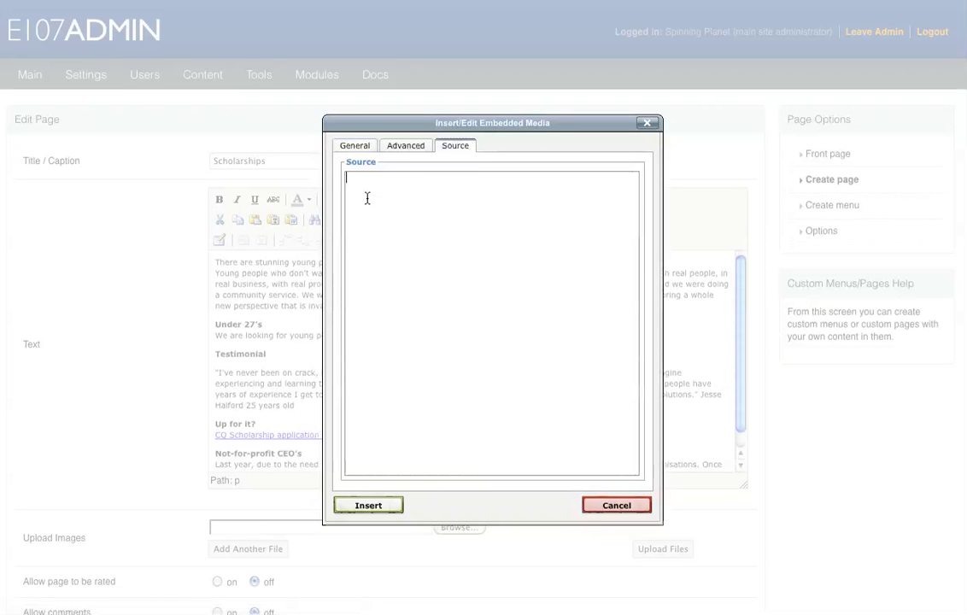
right_click(368, 198)
click(393, 262)
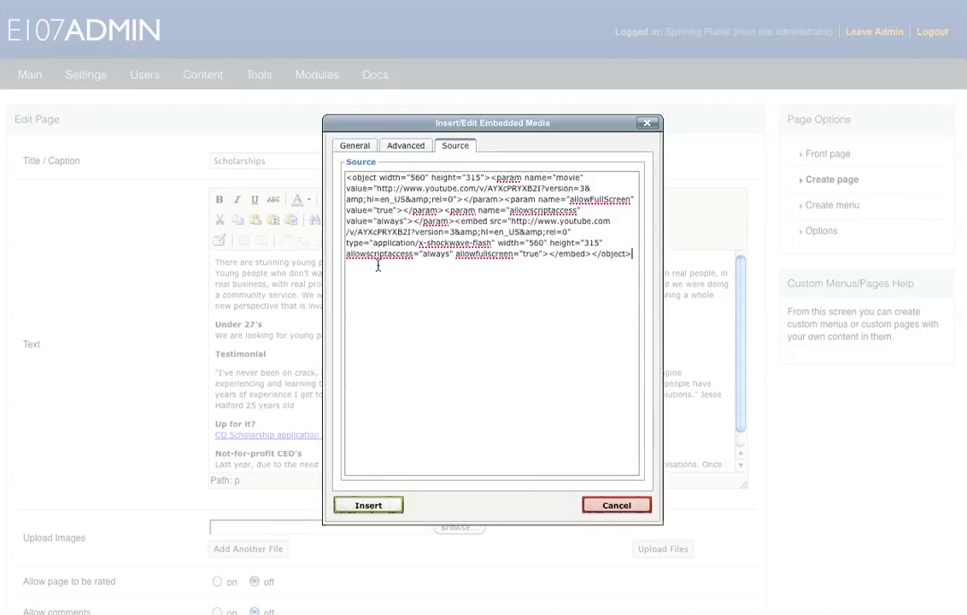
Set the embedded video's alignment to Right with a horizontal spacing of 10.
click(406, 147)
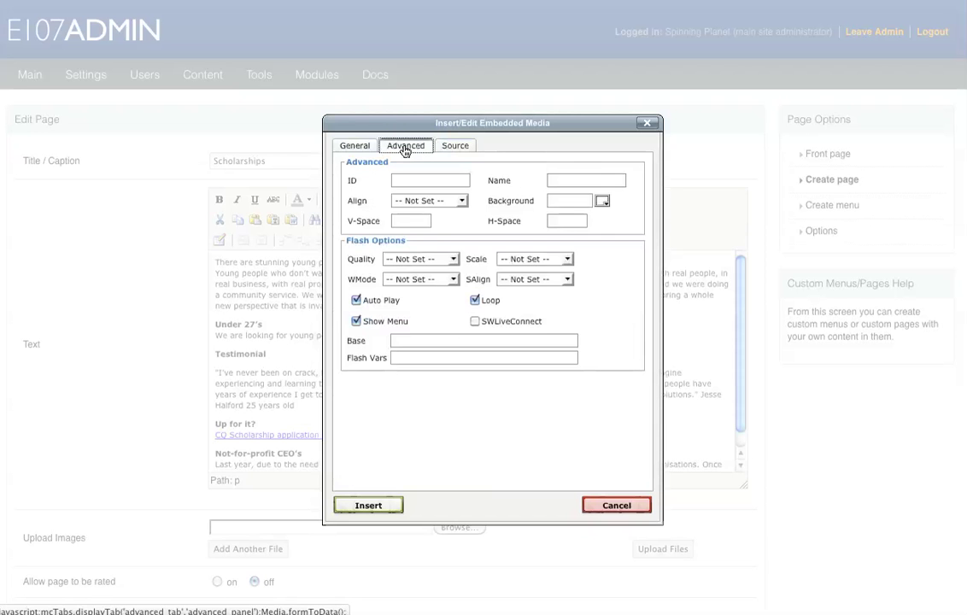
click(464, 202)
click(449, 236)
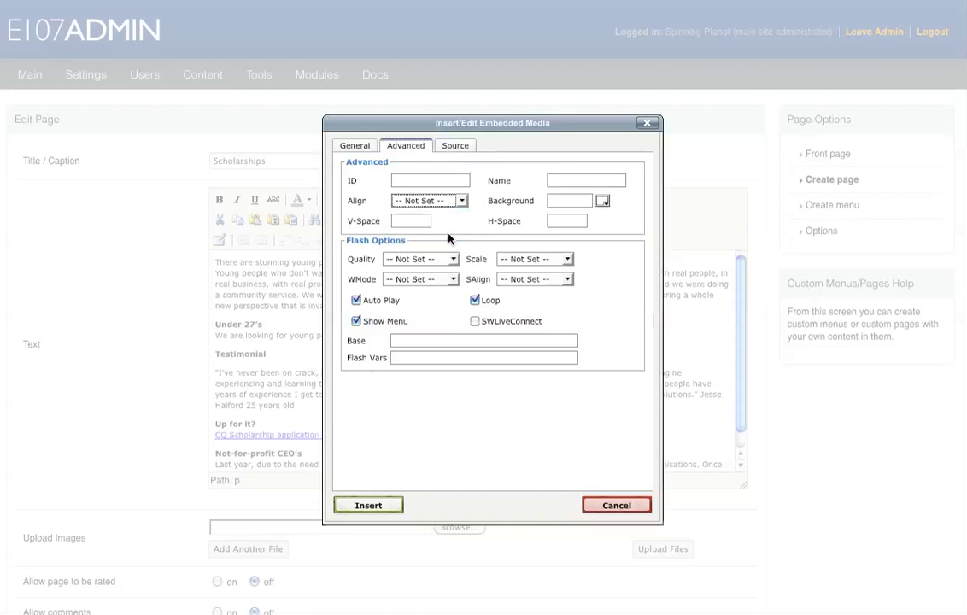
click(406, 224)
click(551, 224)
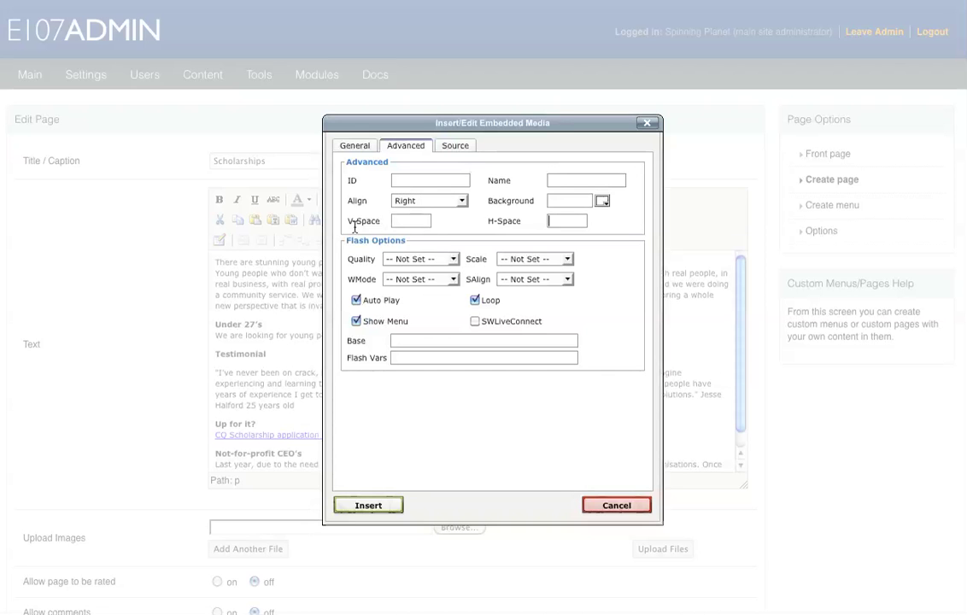
click(564, 223)
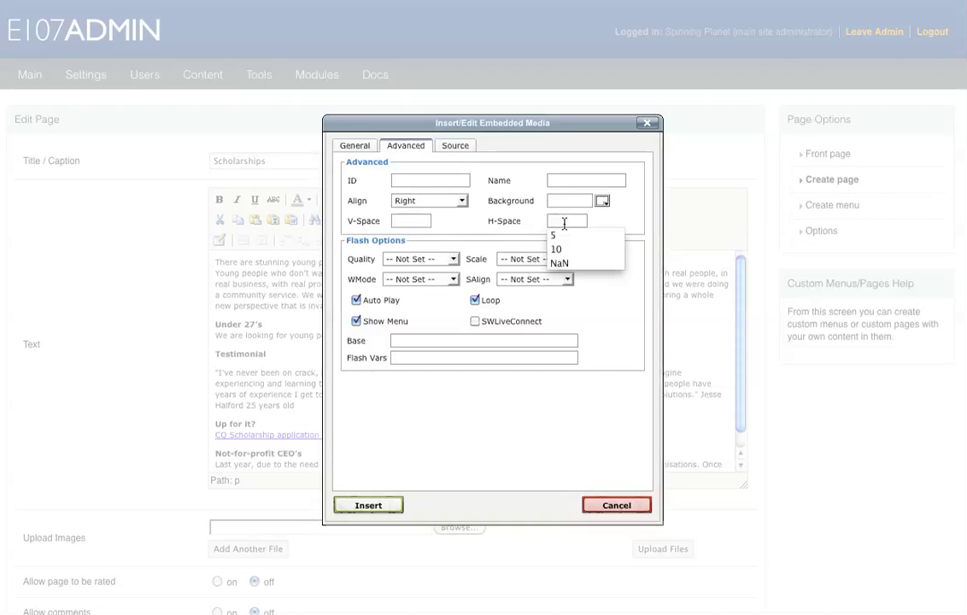
click(559, 249)
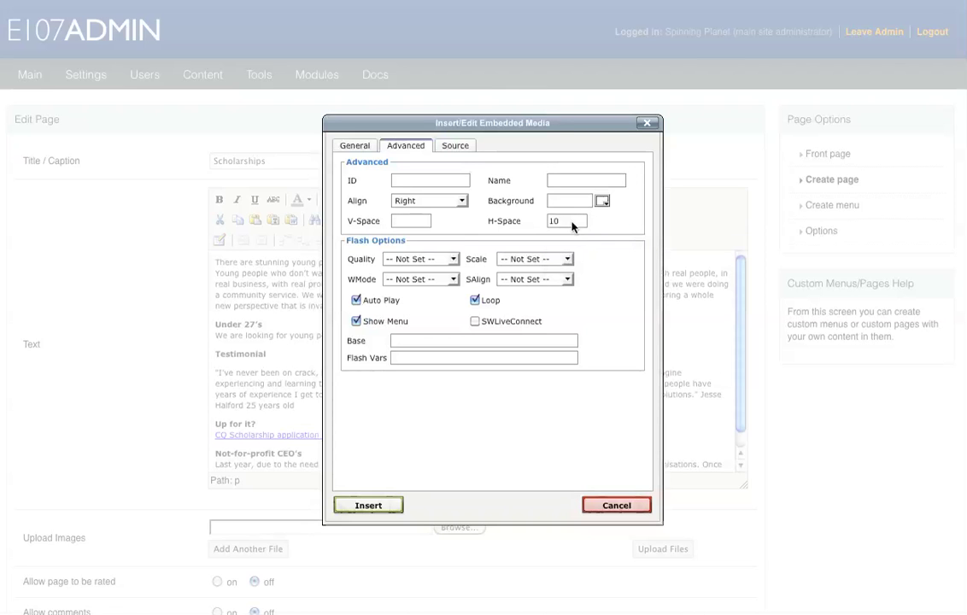
click(356, 147)
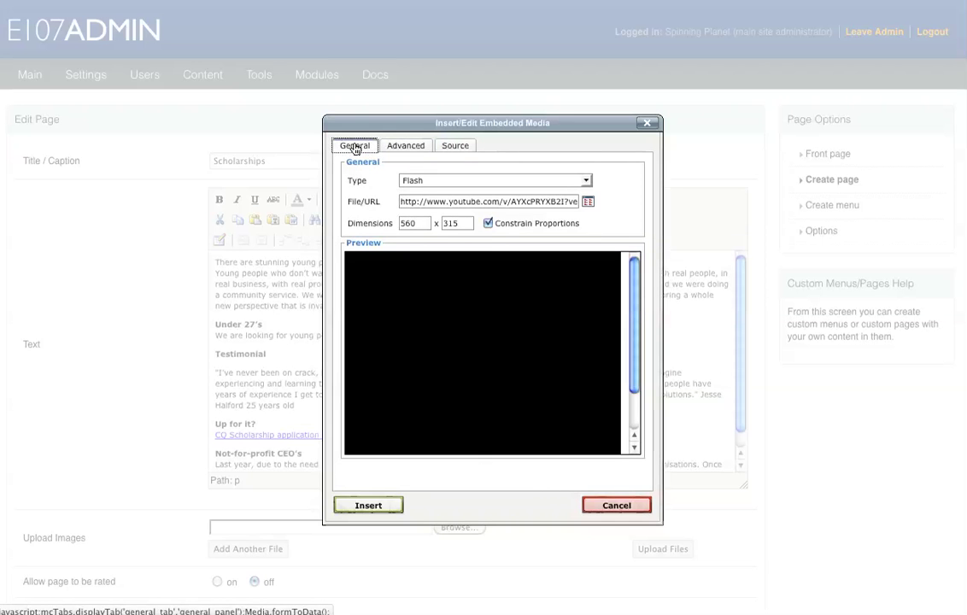
Resize the video to 300 wide by 250 high with proportions unconstrained.
double_click(422, 222)
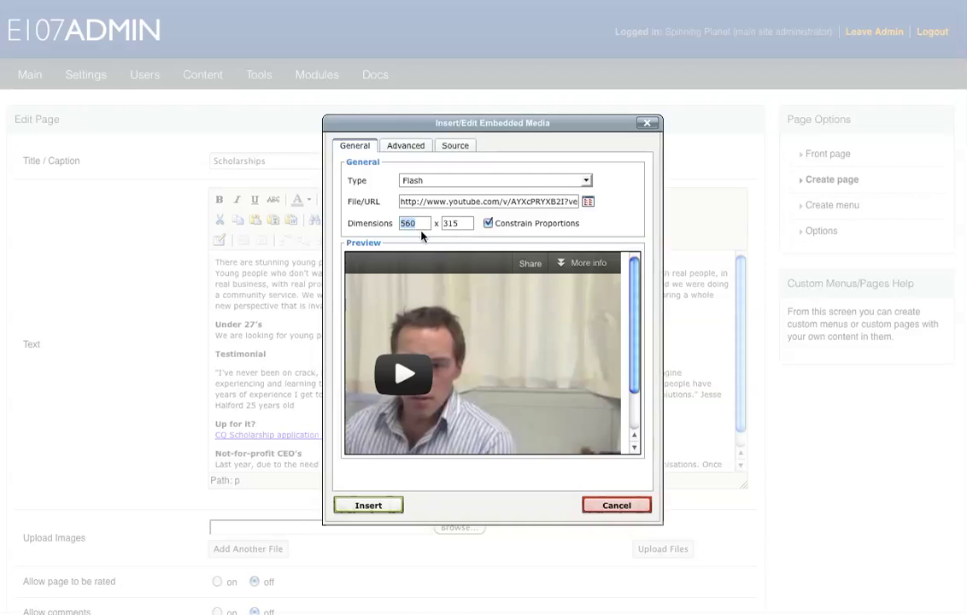
text(300)
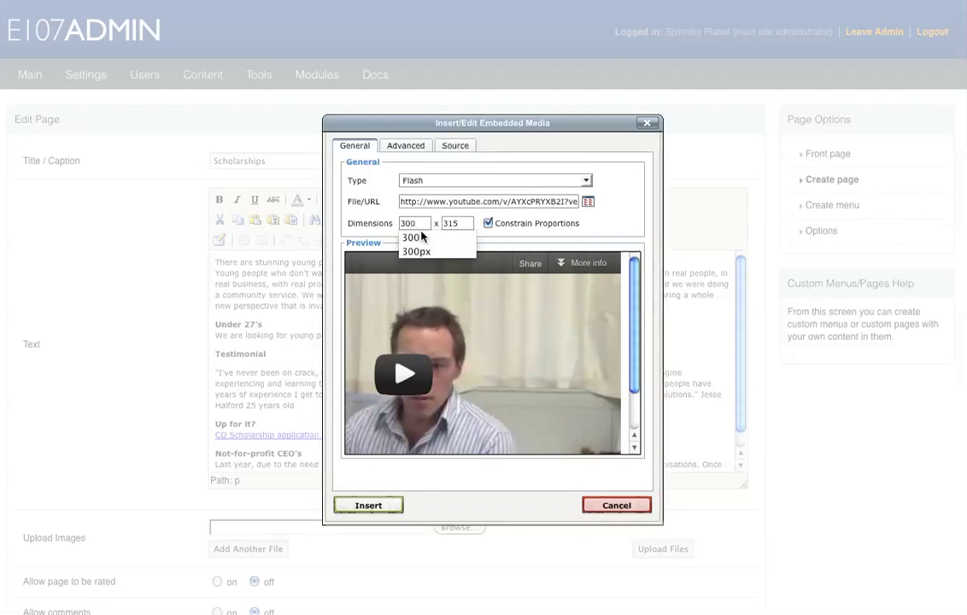
click(457, 224)
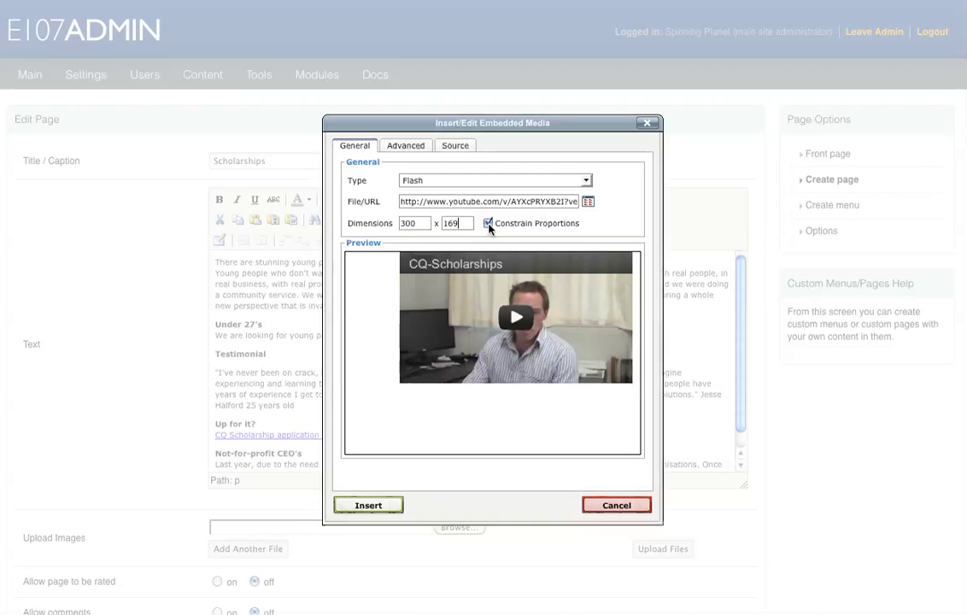
click(488, 224)
double_click(461, 224)
text(25)
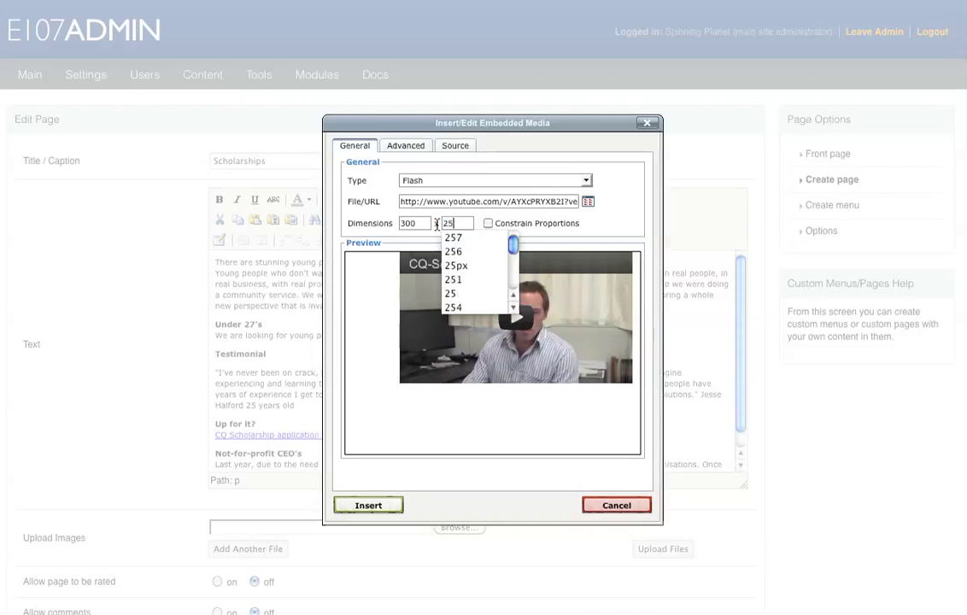
text(0)
click(416, 224)
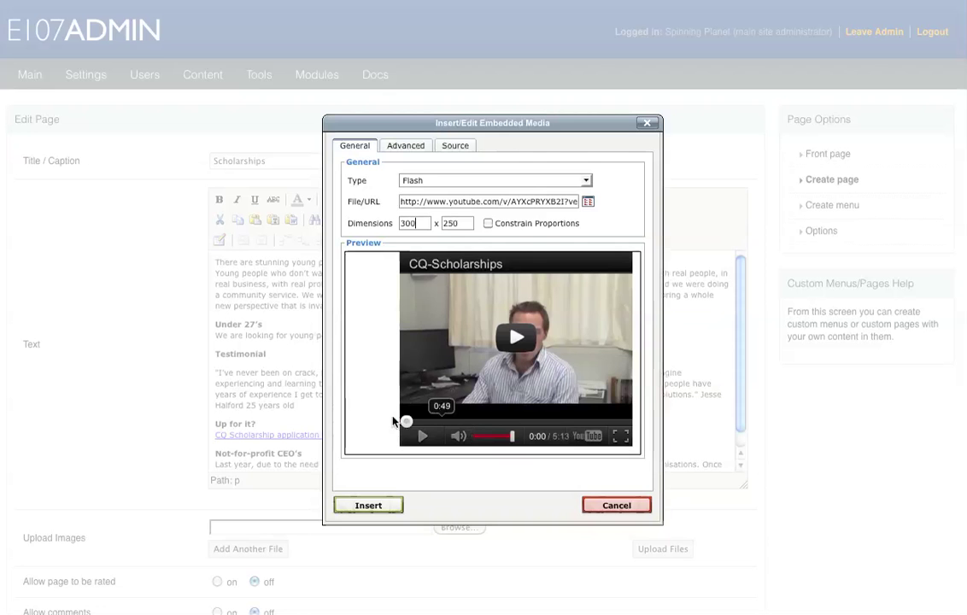
click(408, 147)
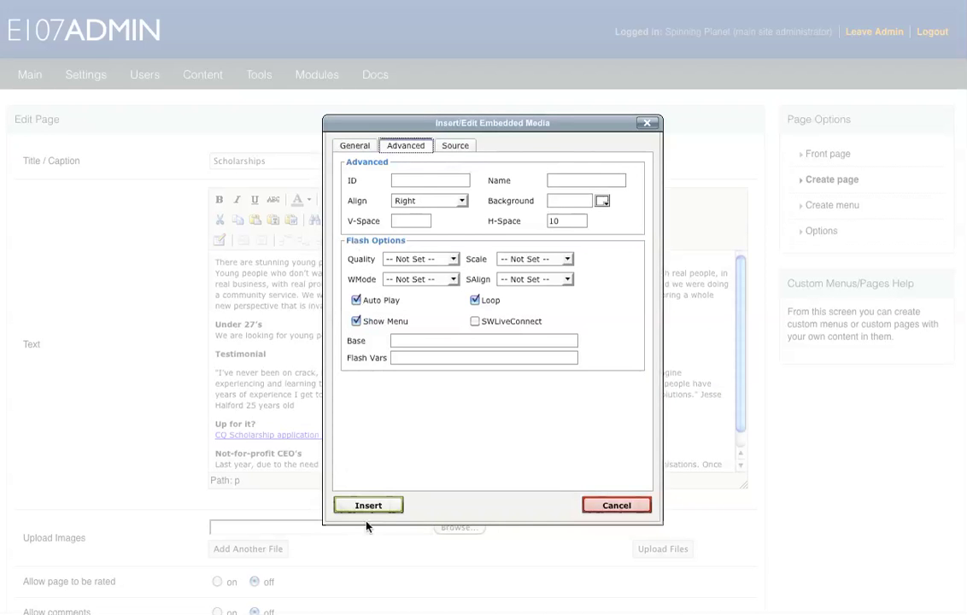
Insert the video into the Scholarships text and save the page with Update Page.
click(349, 504)
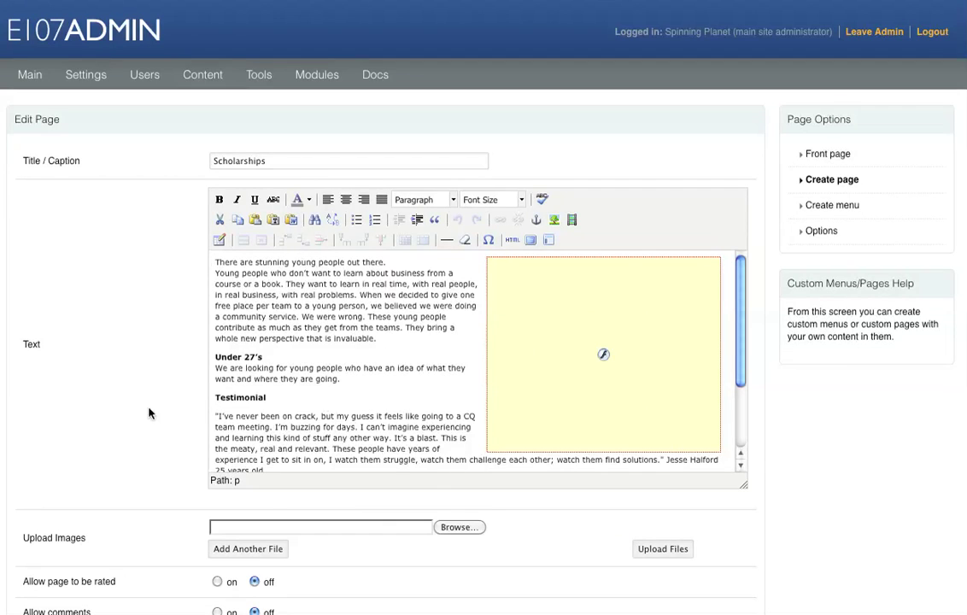
scroll(155, 434, down, 3)
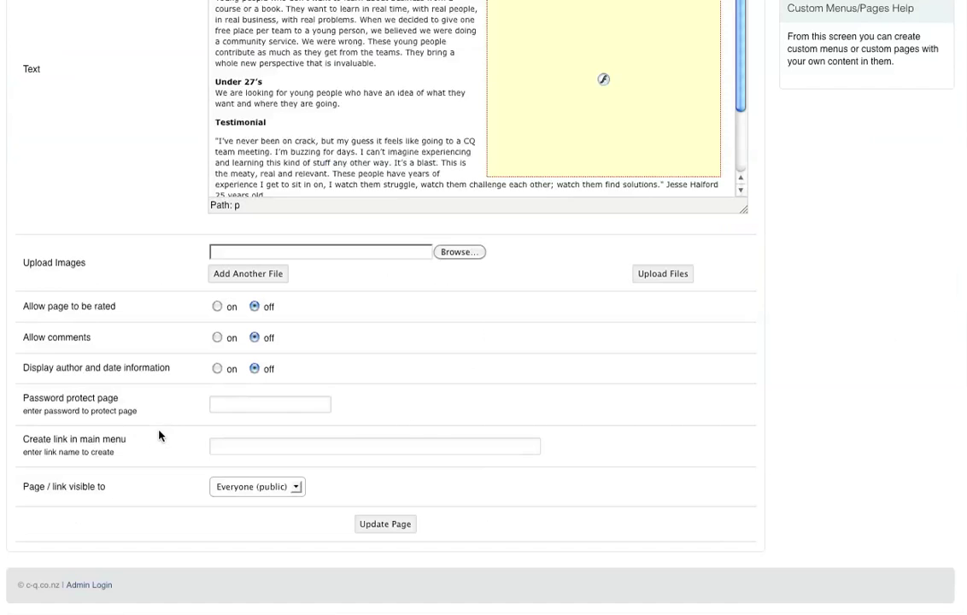
click(393, 525)
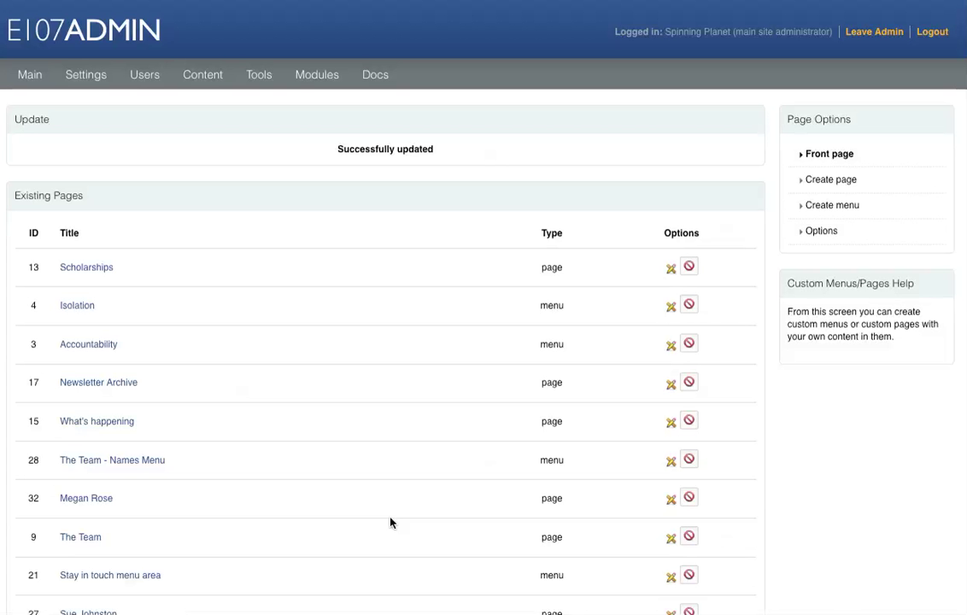
View the live Scholarships page and play the right-aligned video to 0:02, then pause it.
click(95, 271)
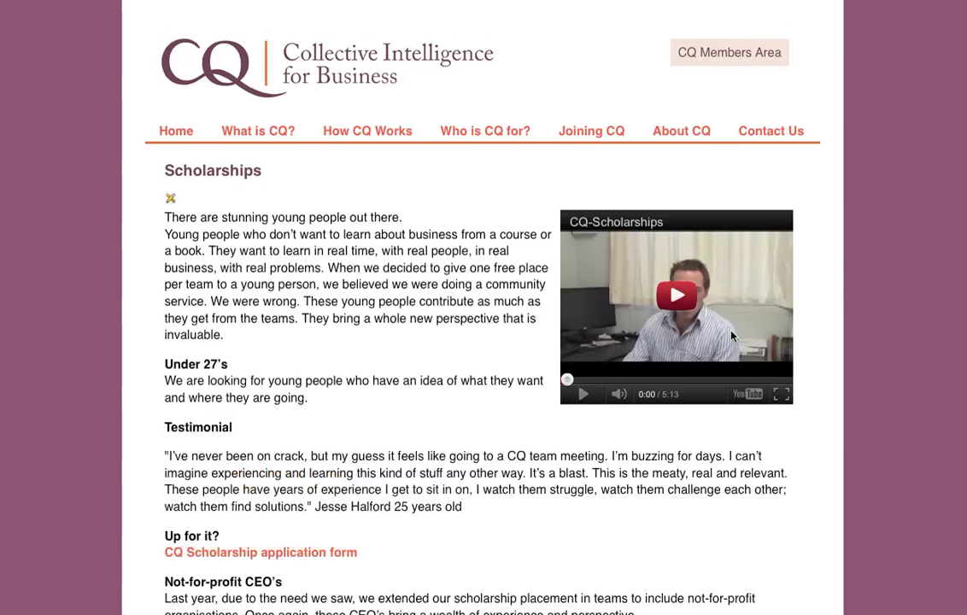
click(678, 296)
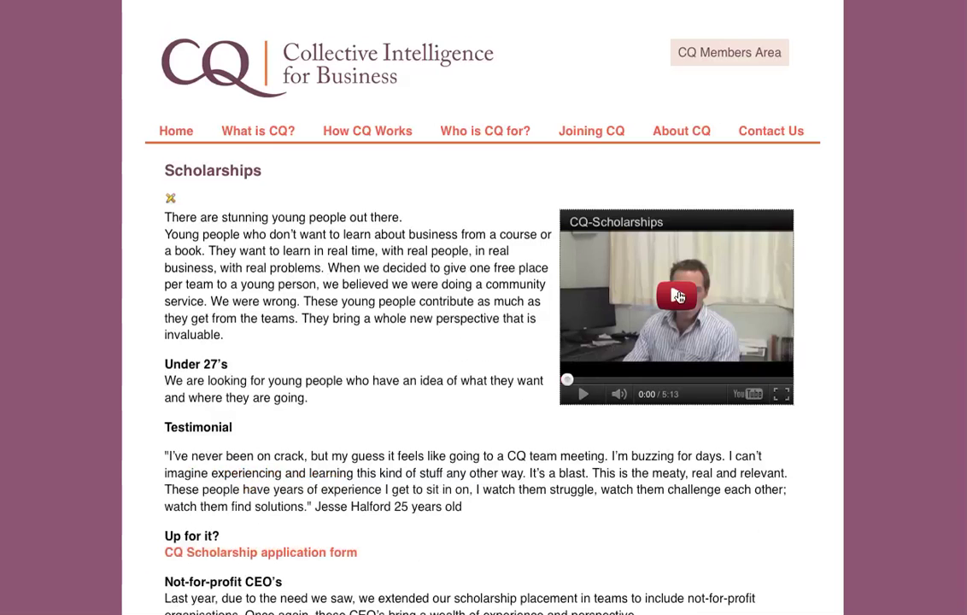
click(582, 397)
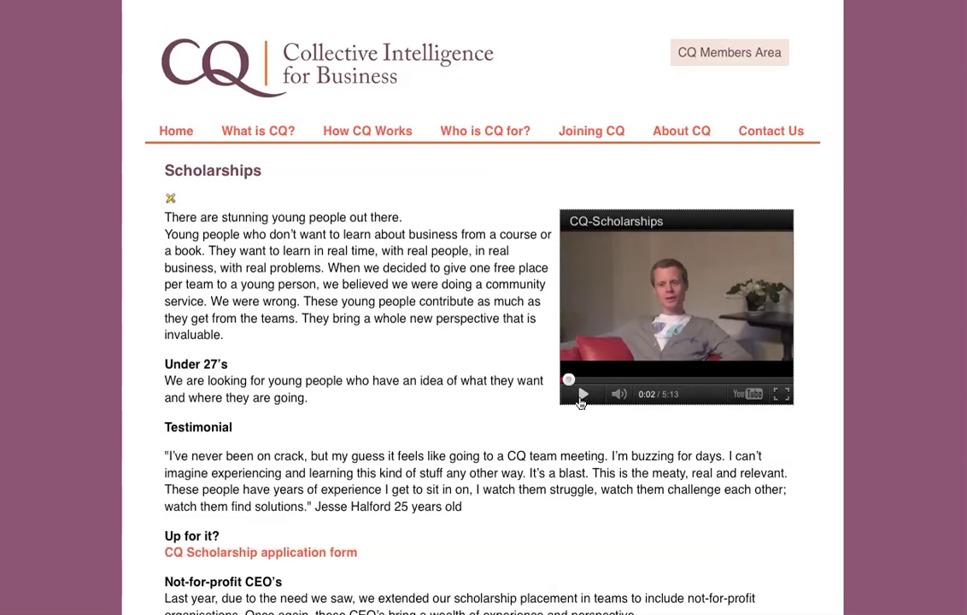